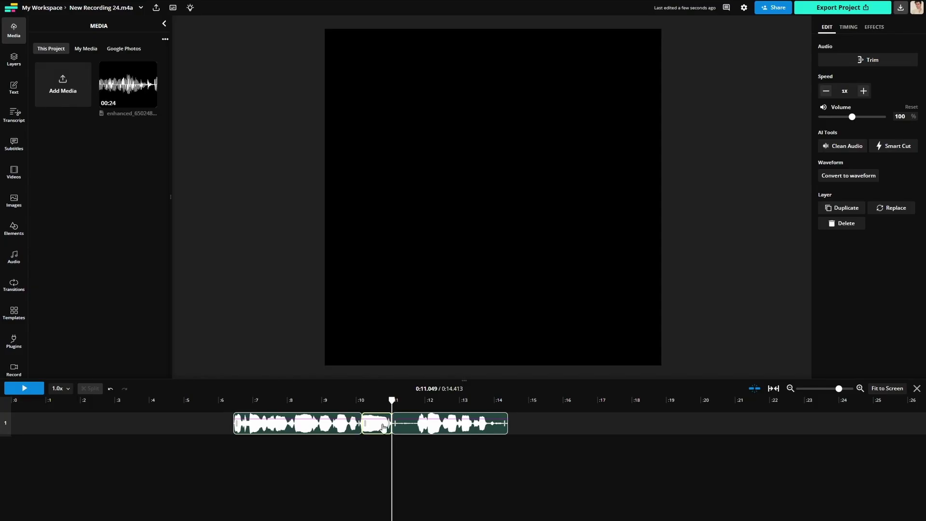
- Delete the short middle clip and run Clean Audio to remove background noise
key(Delete)
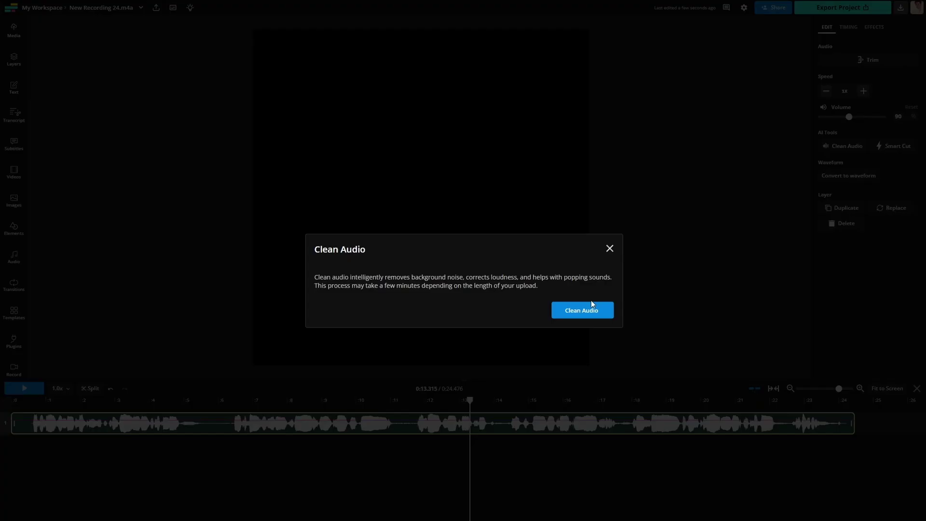
click(577, 314)
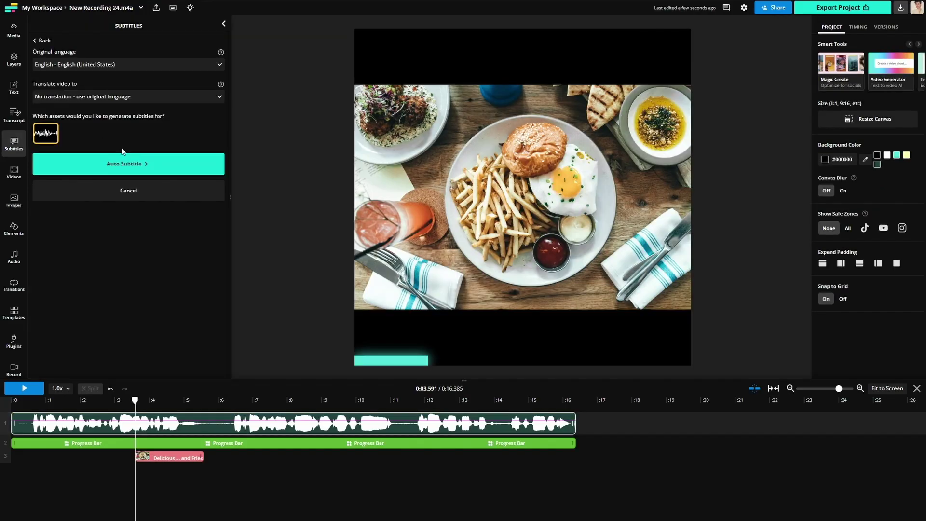
click(128, 162)
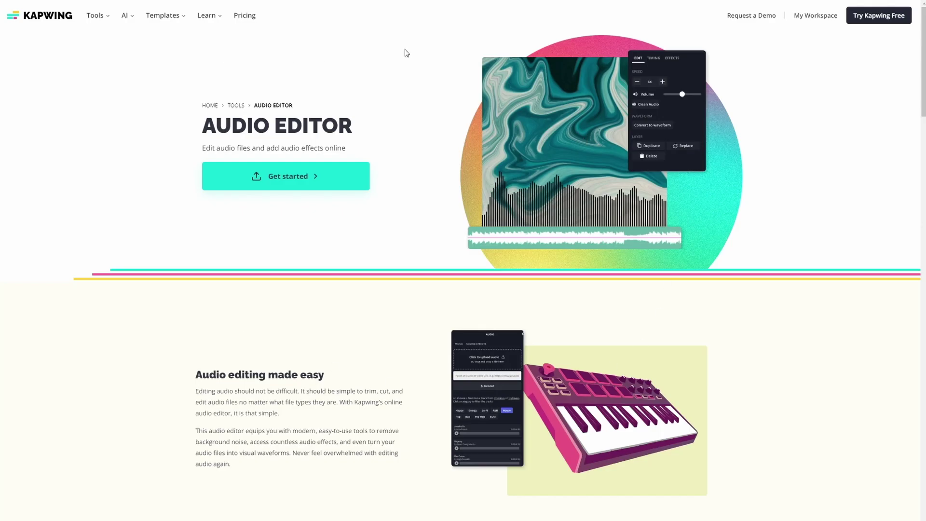
- Start a new editor project with the 24-second New Recording 24.m4a on the timeline
click(291, 178)
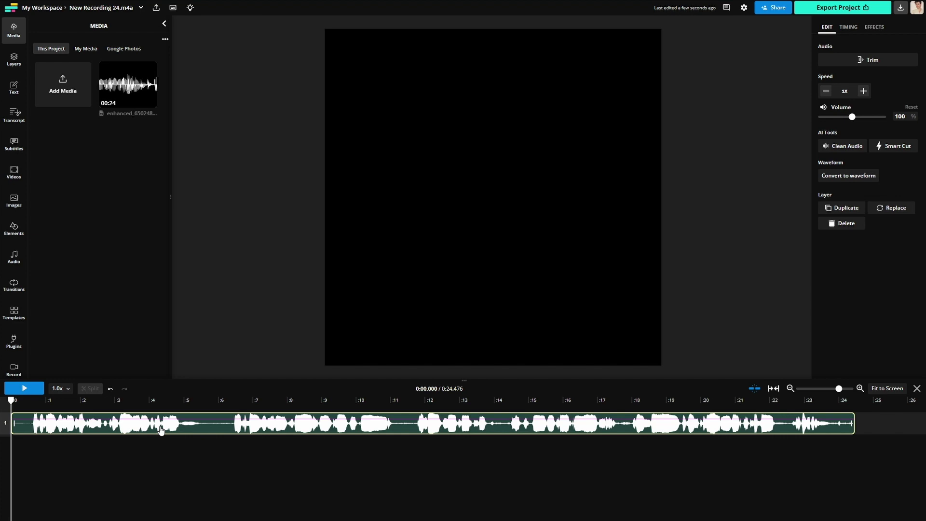
drag(16, 424, 236, 423)
drag(852, 423, 505, 426)
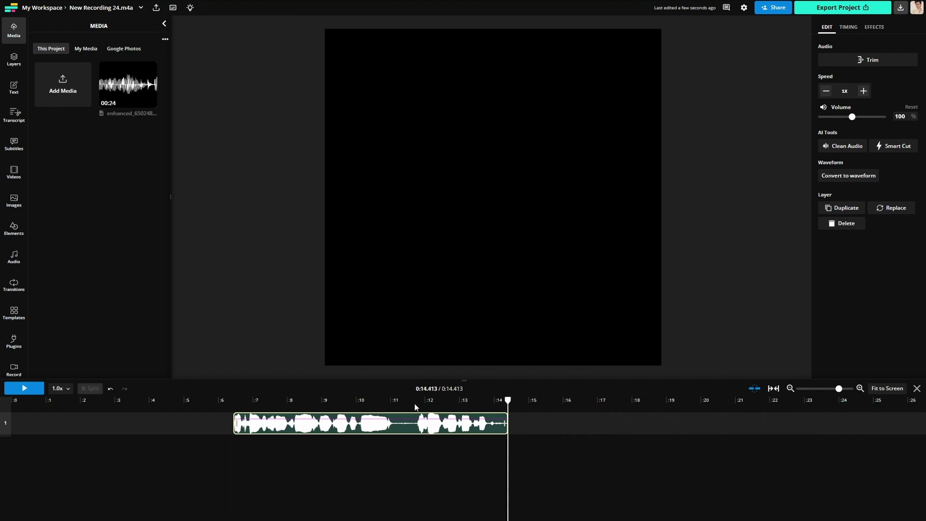
drag(389, 399, 359, 400)
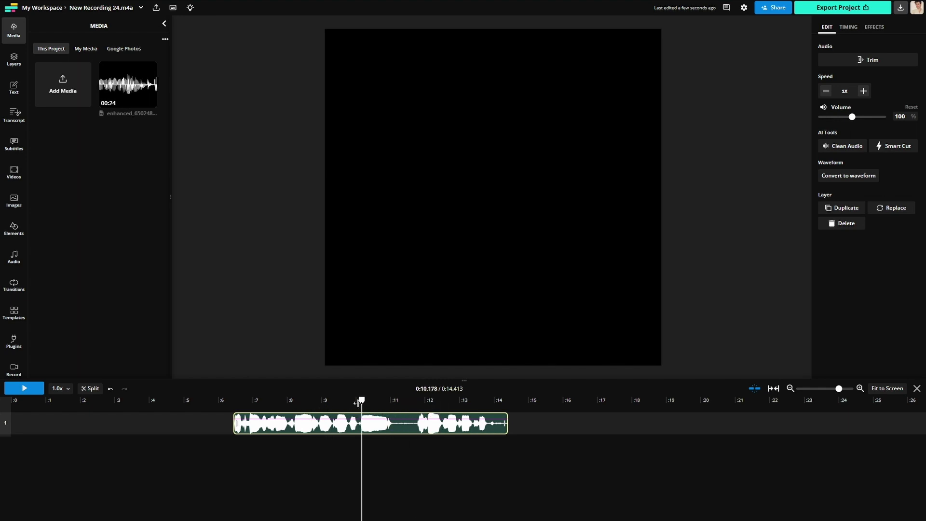
click(90, 388)
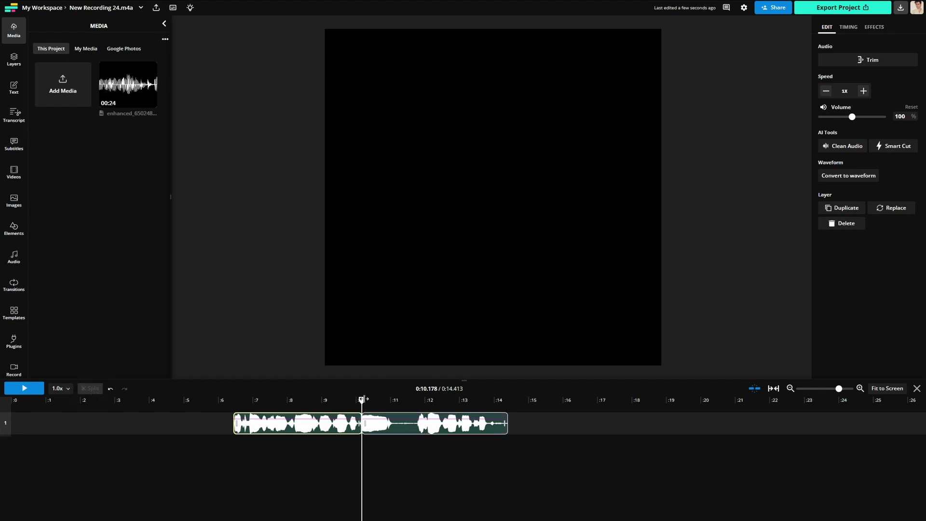
click(392, 400)
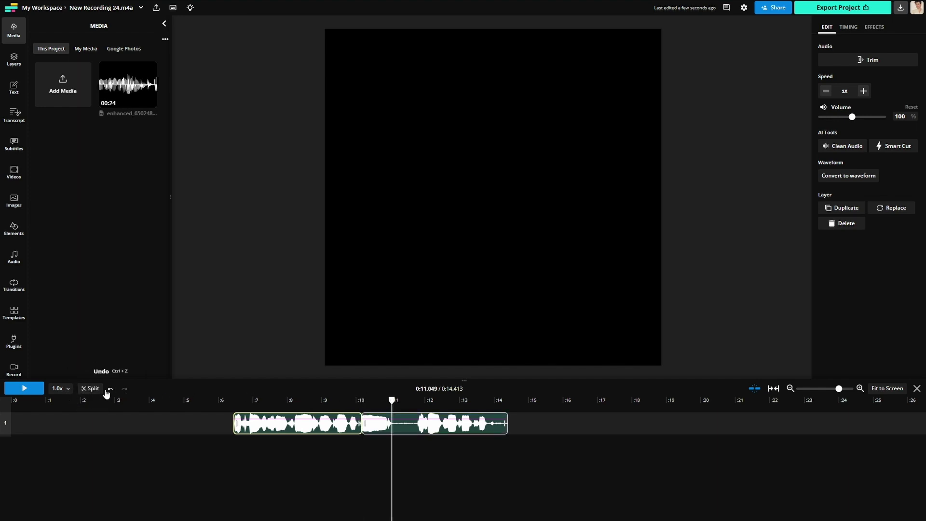
click(90, 388)
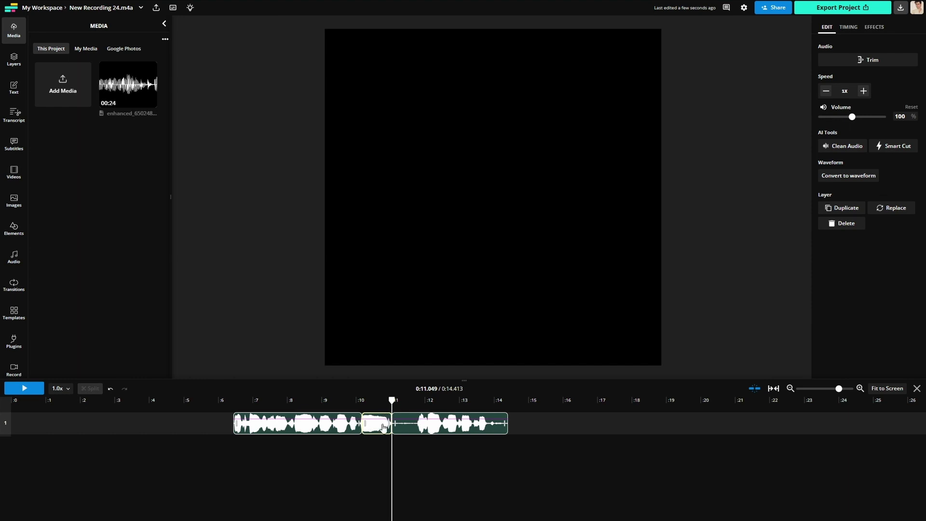
key(Delete)
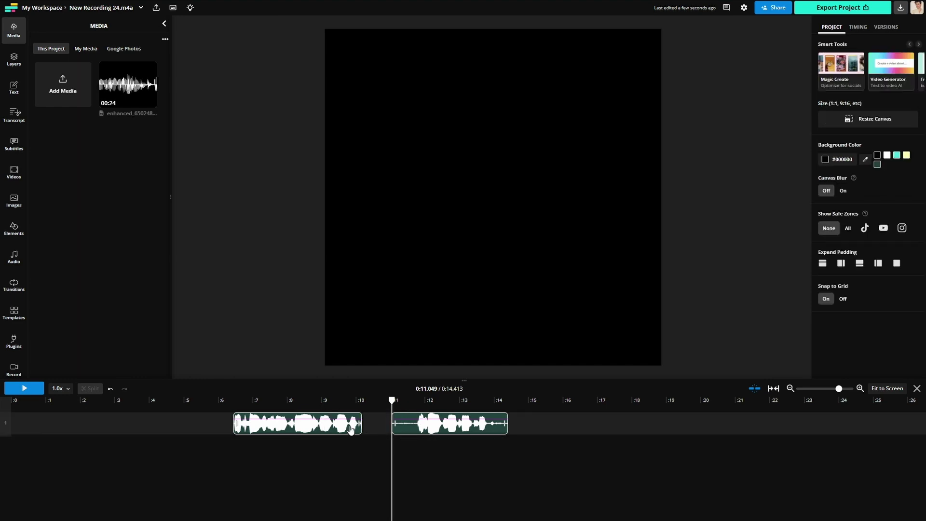
key(ctrl+z)
key(ctrl+z)
key(ctrl+z)
click(272, 460)
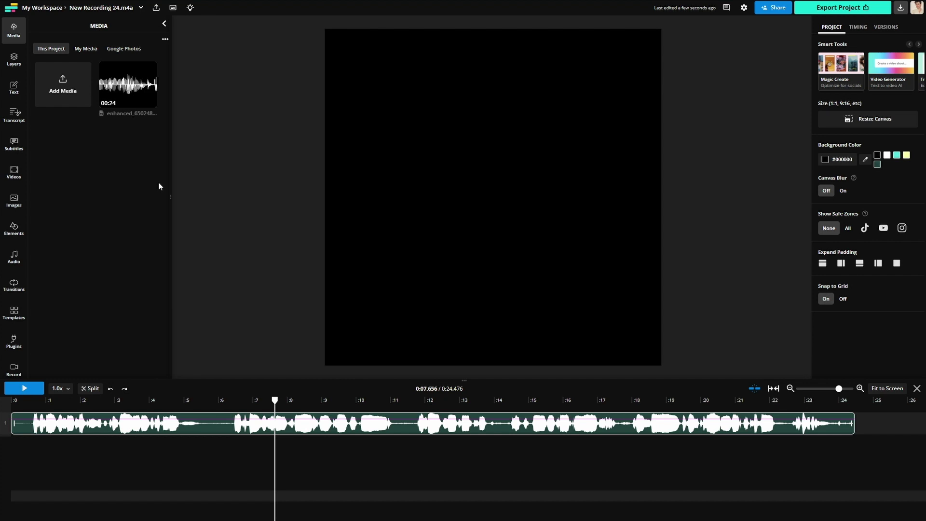
- Generate a transcript and delete 'Welcome to my awesome podcast.', undoing the accidental restore
click(14, 116)
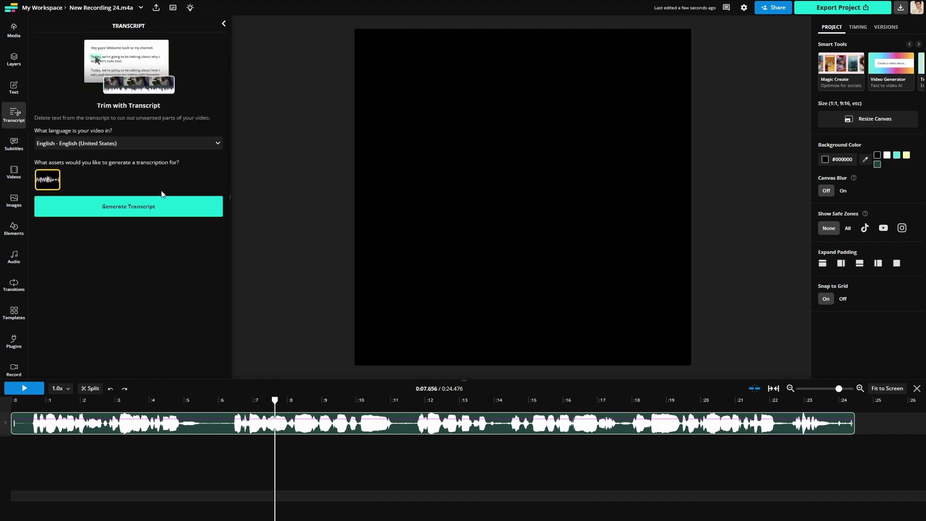
click(129, 209)
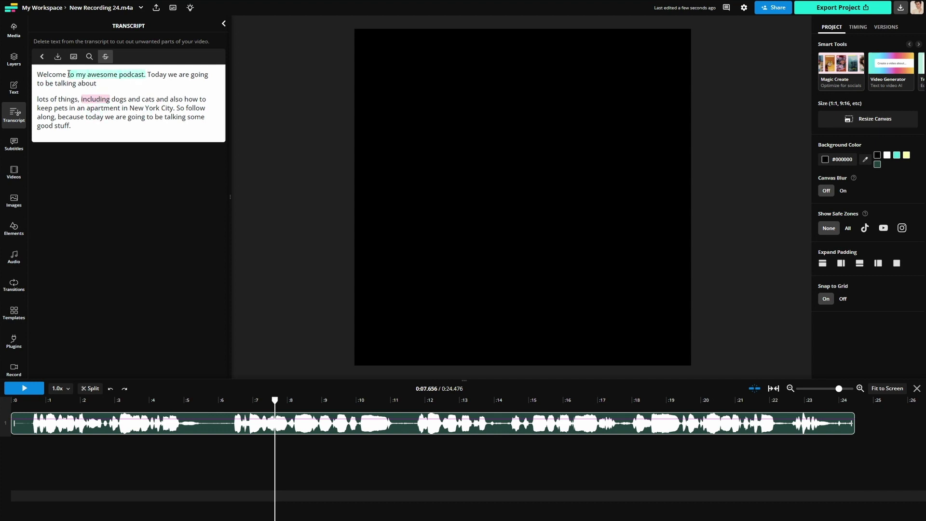
drag(33, 76, 33, 76)
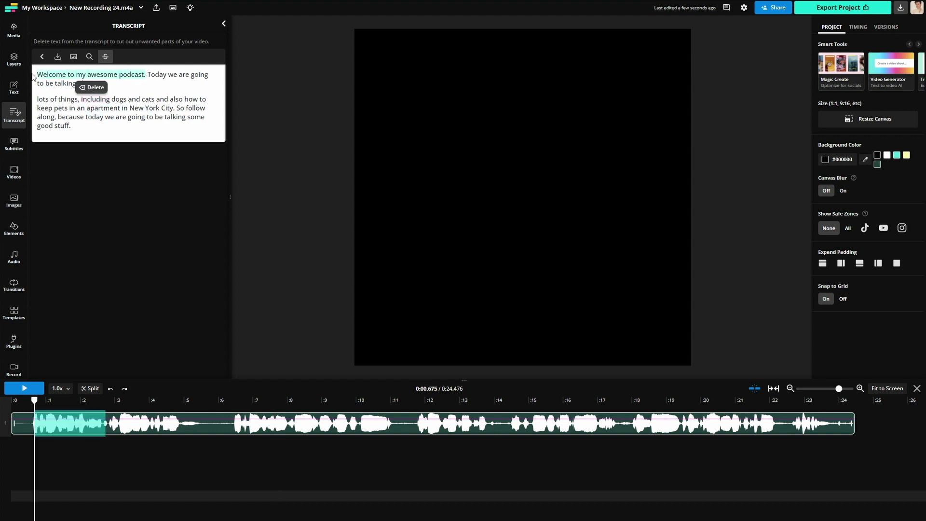
click(89, 88)
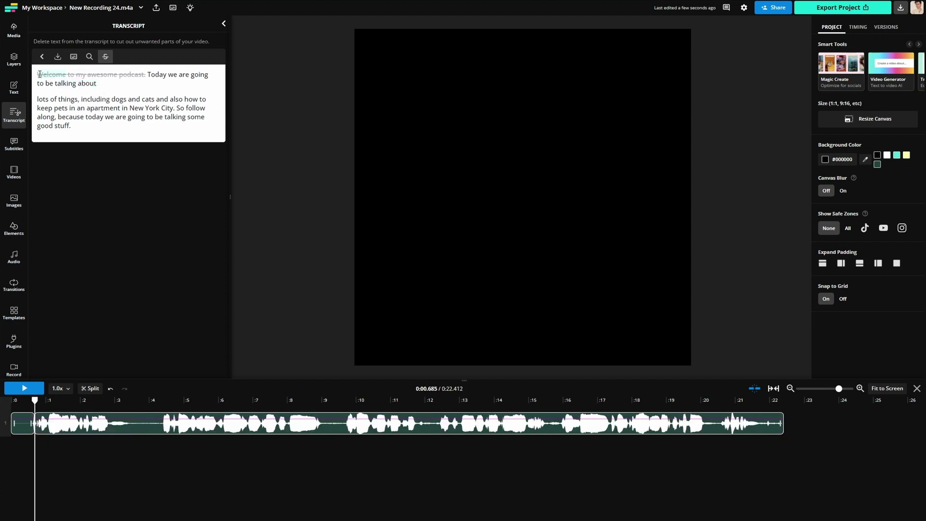
click(137, 75)
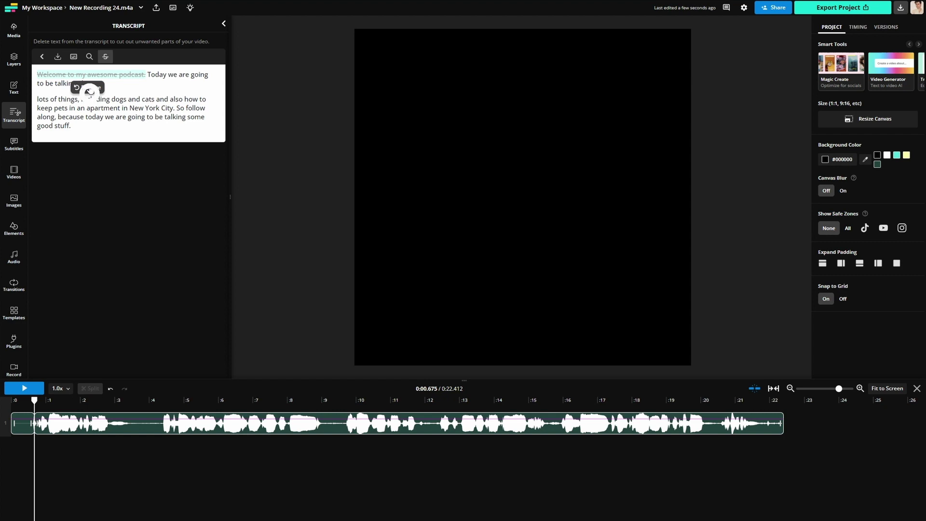
click(89, 88)
key(ctrl+z)
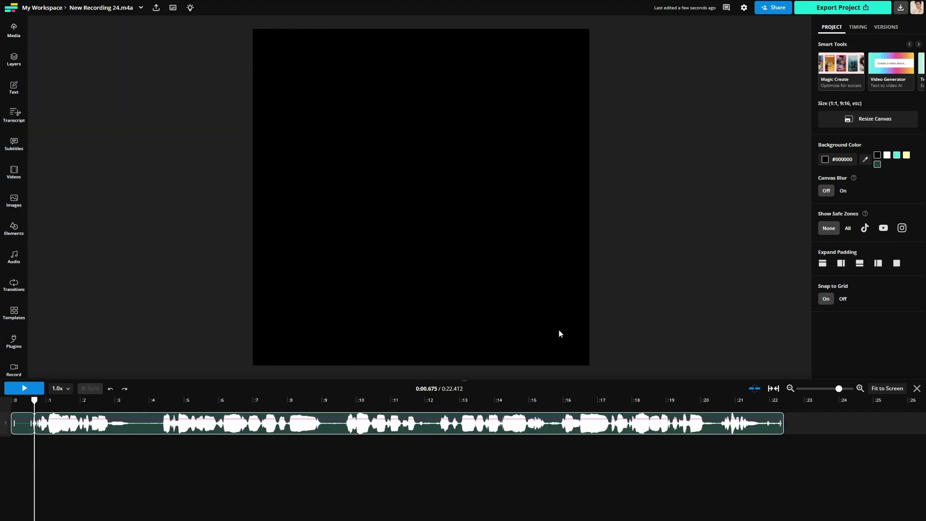
- Apply Smart Cut to the clip with a raised Silence Sensitivity to strip silent gaps
click(412, 427)
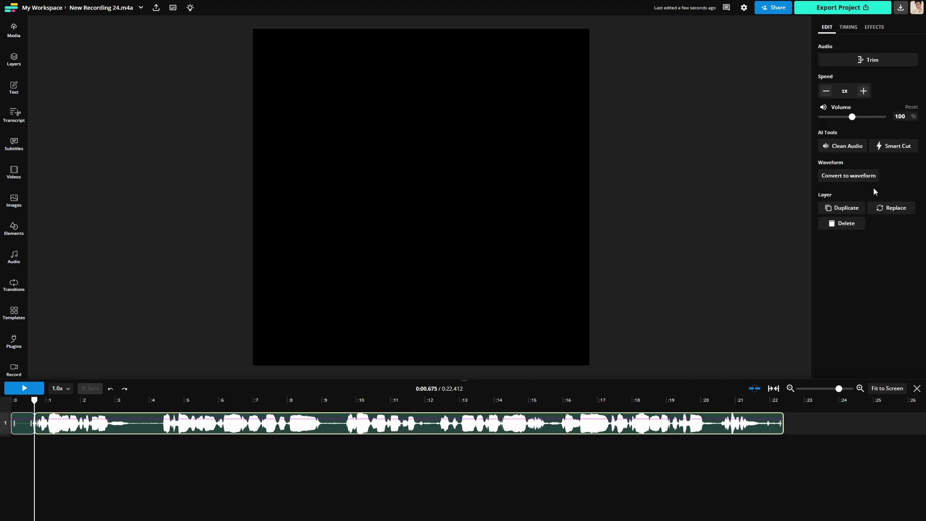
click(893, 146)
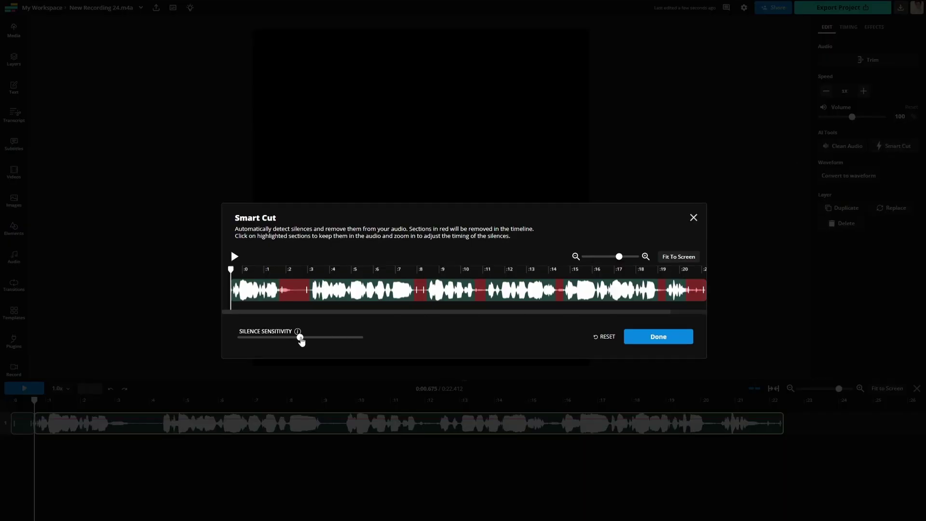
mouse_move(300, 338)
mouse_down()
mouse_move(374, 337)
mouse_move(283, 337)
mouse_up()
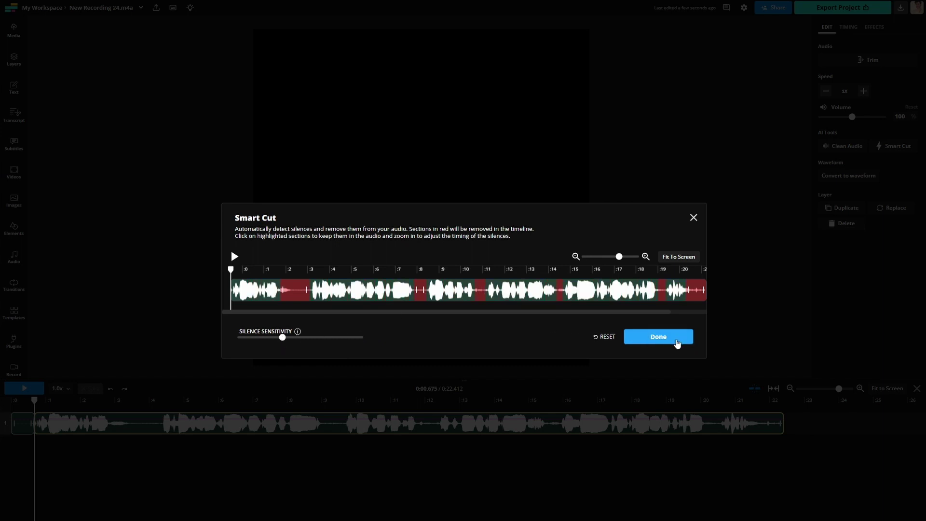
click(677, 343)
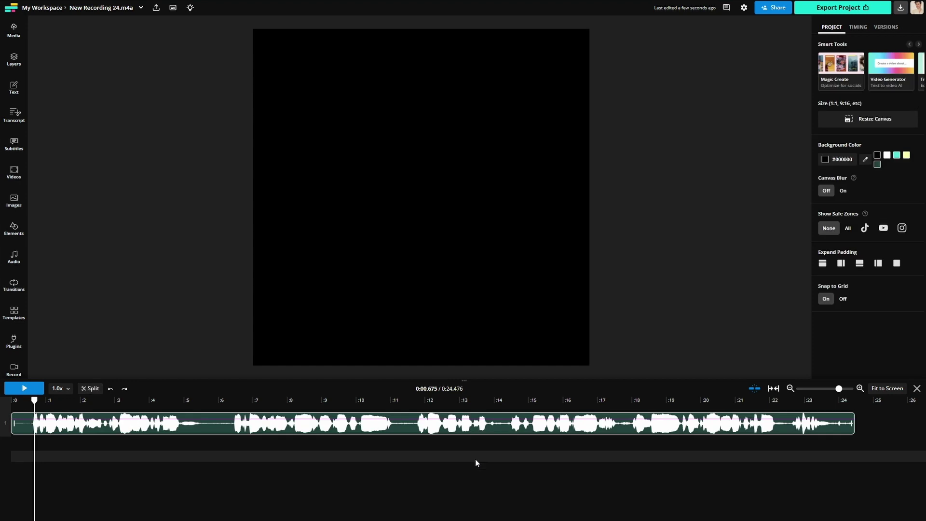
- Adjust the podcast clip's volume, dragging the Edit panel Volume slider toward 80%
click(471, 462)
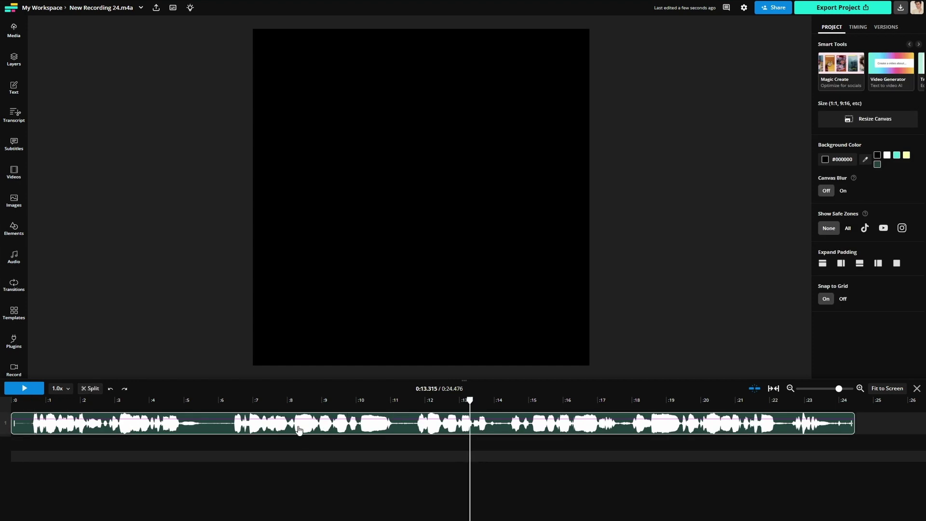
mouse_move(305, 418)
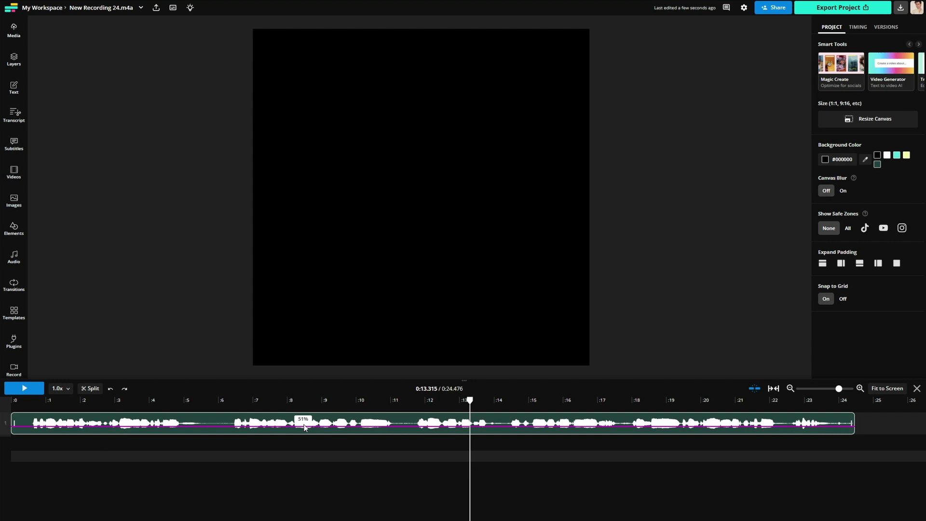
drag(309, 421, 411, 423)
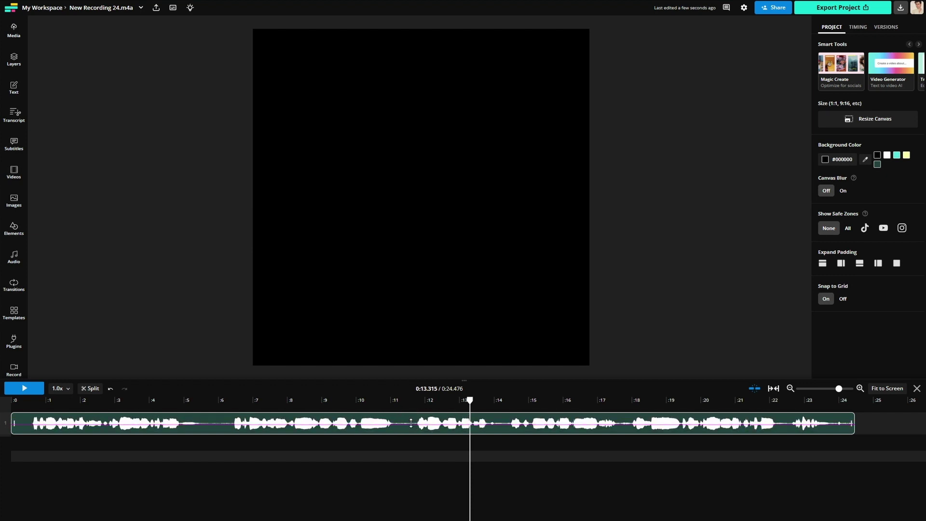
click(515, 422)
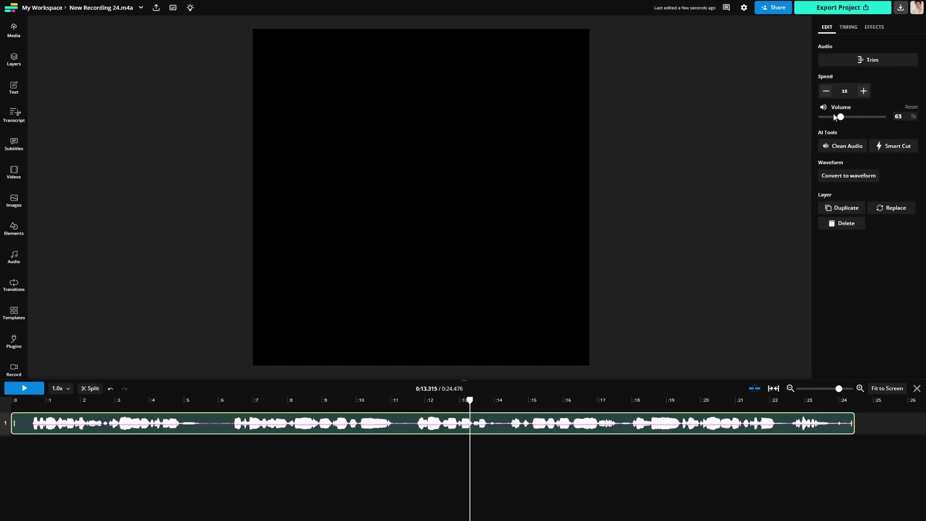
mouse_move(841, 118)
mouse_down()
mouse_move(870, 118)
mouse_move(837, 119)
mouse_move(848, 122)
mouse_up()
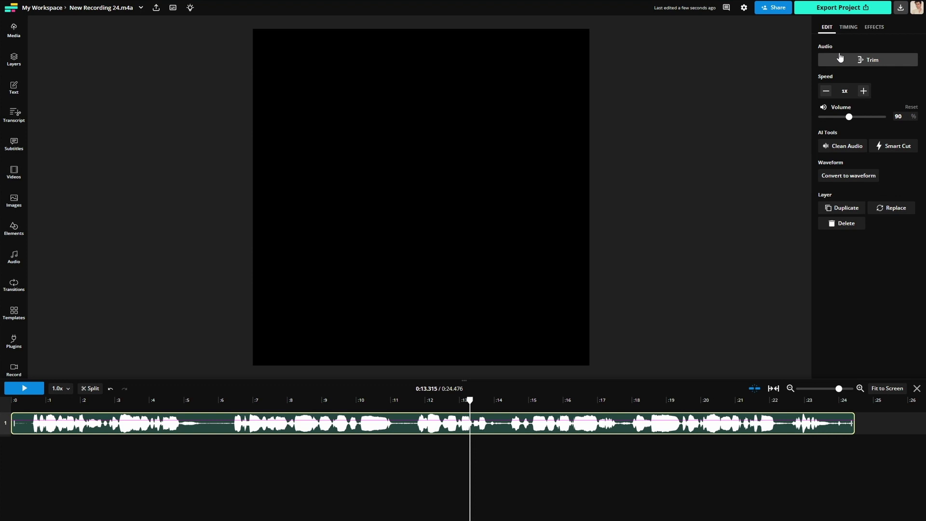
- Add a Fade effect at Fast speed applied to both intro and outro
click(880, 29)
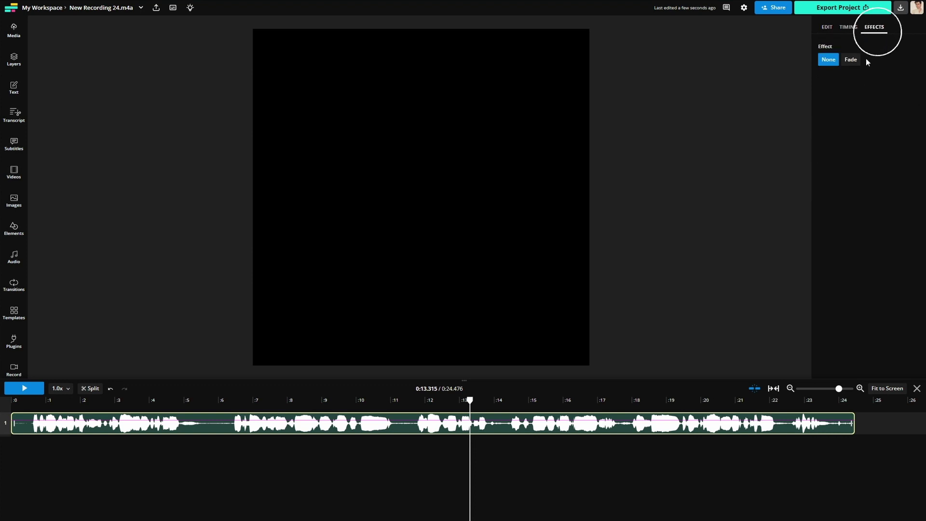
click(850, 61)
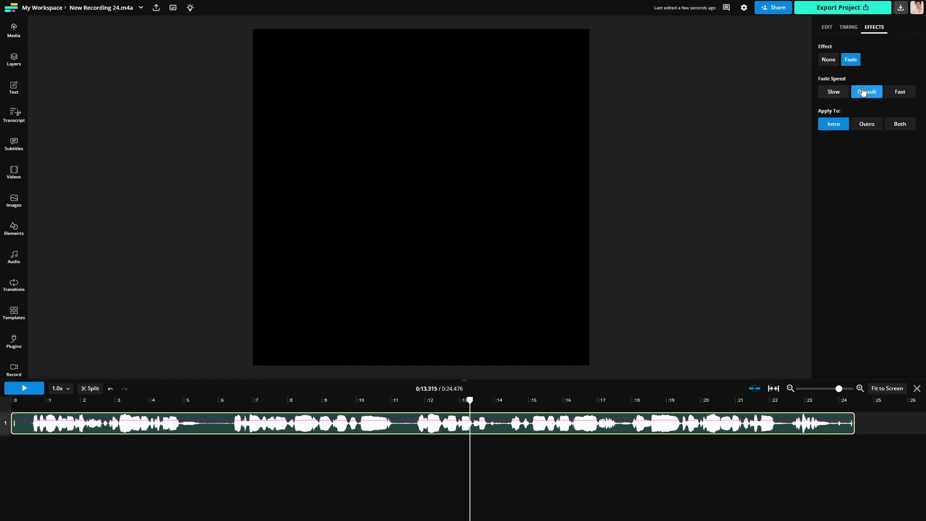
click(833, 91)
click(865, 92)
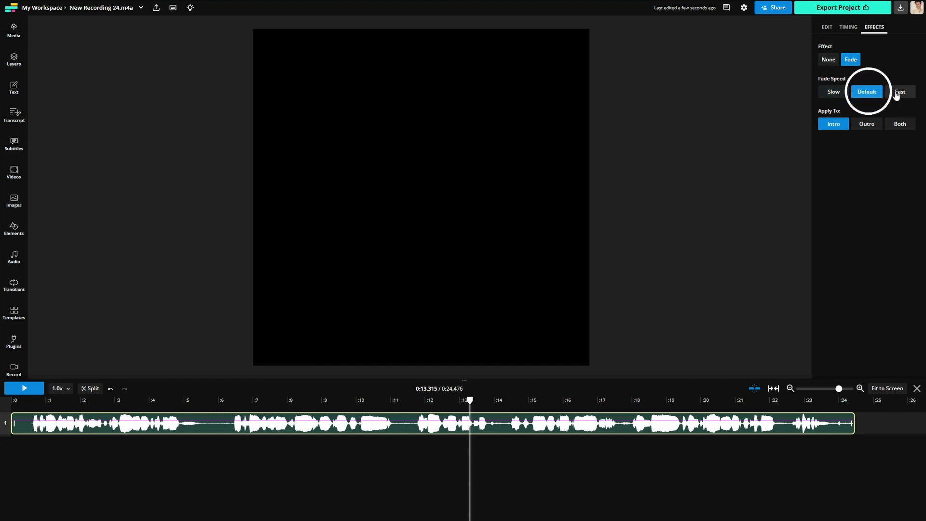
click(898, 93)
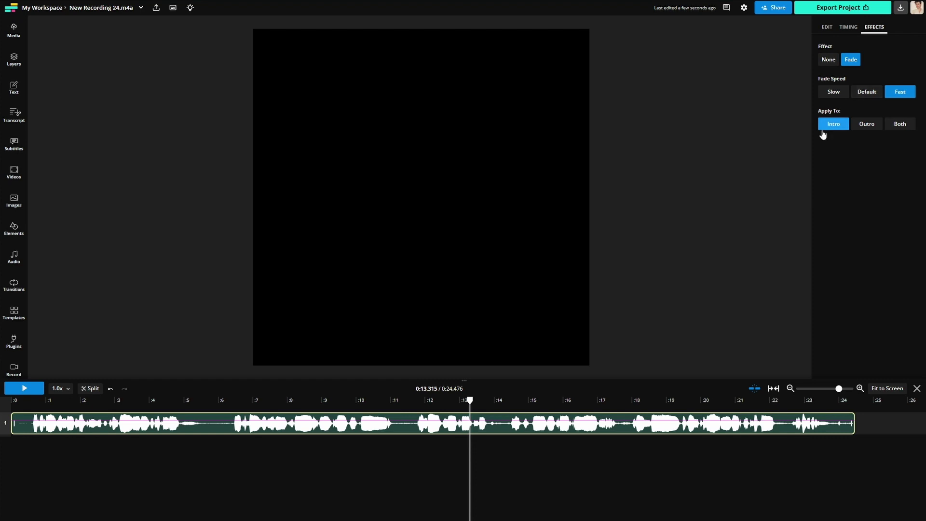
click(867, 126)
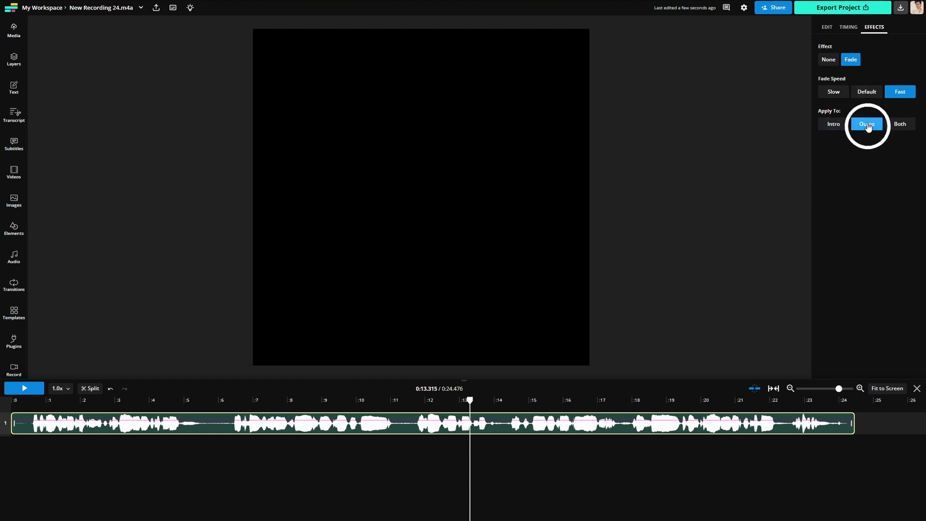
click(904, 126)
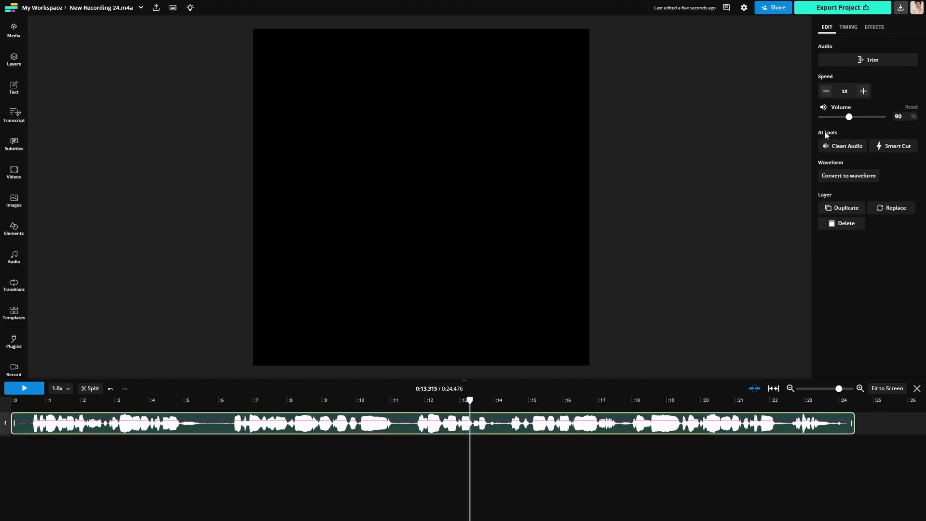
- Run Clean Audio from AI Tools to remove background noise and correct loudness
click(840, 147)
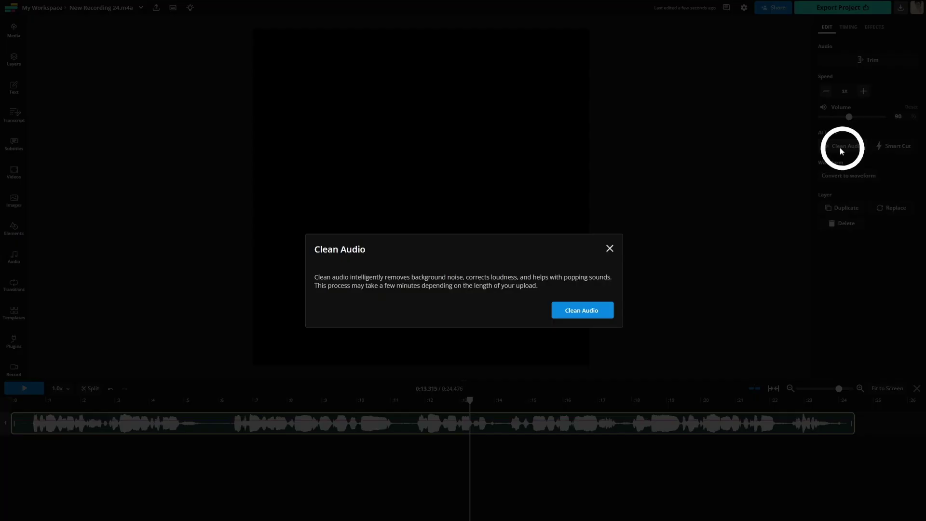
click(577, 314)
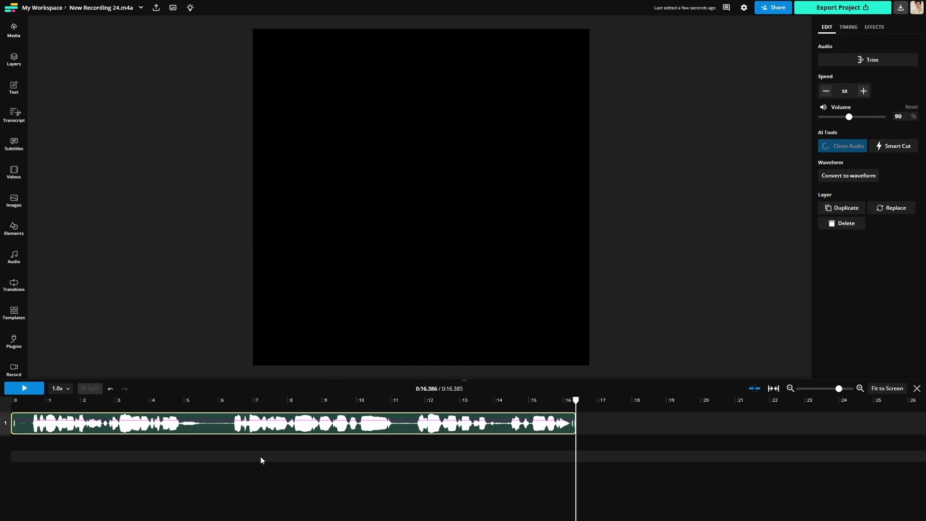
- Add the glowing teal Progress Bar element from Elements and stop the preview
click(11, 225)
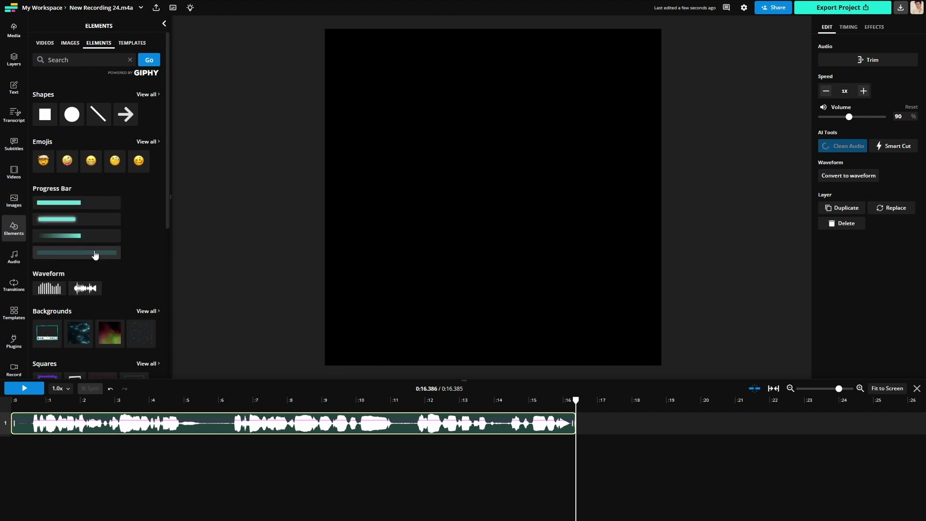
click(72, 220)
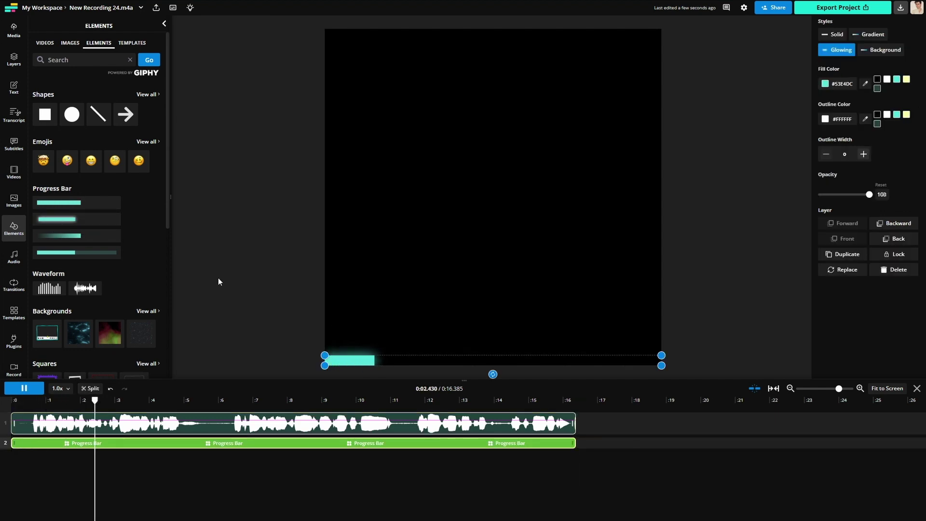
key(space)
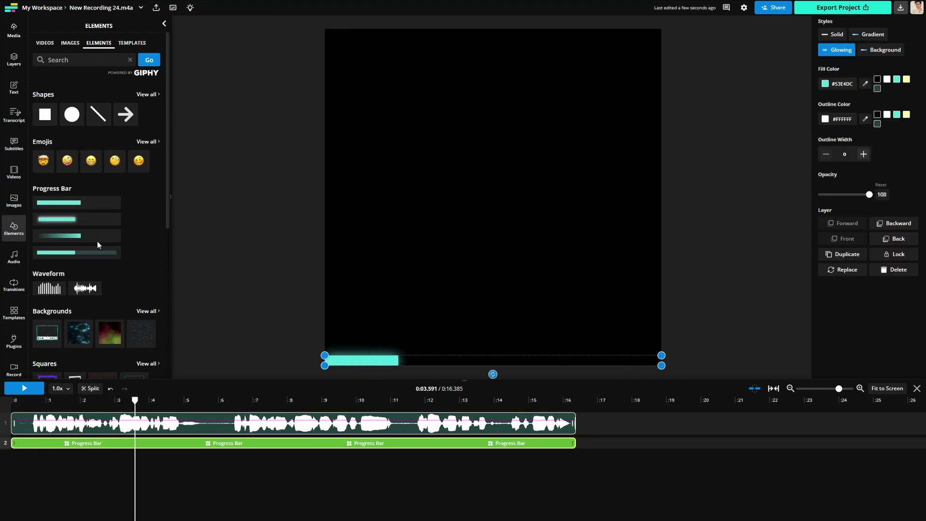
- Add the food-category stock photo of a burger, fries and egg to the video's centre
click(14, 198)
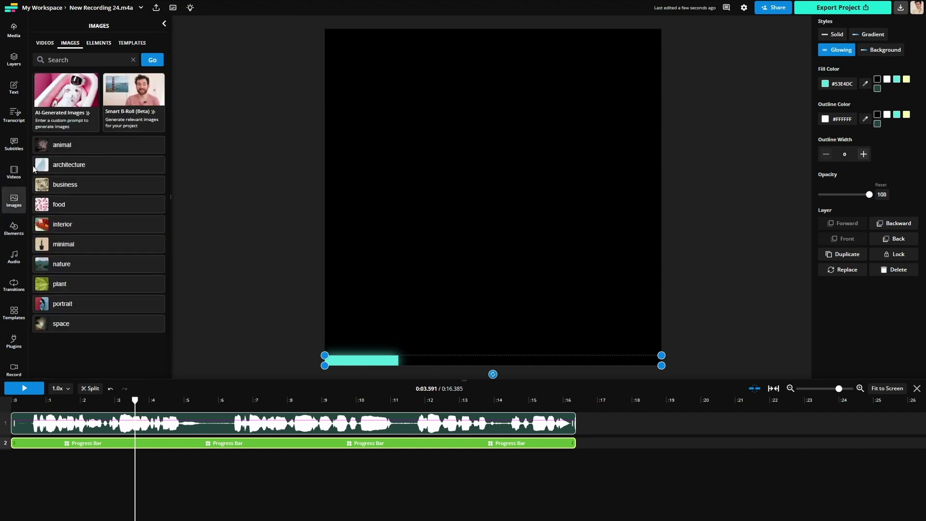
click(87, 205)
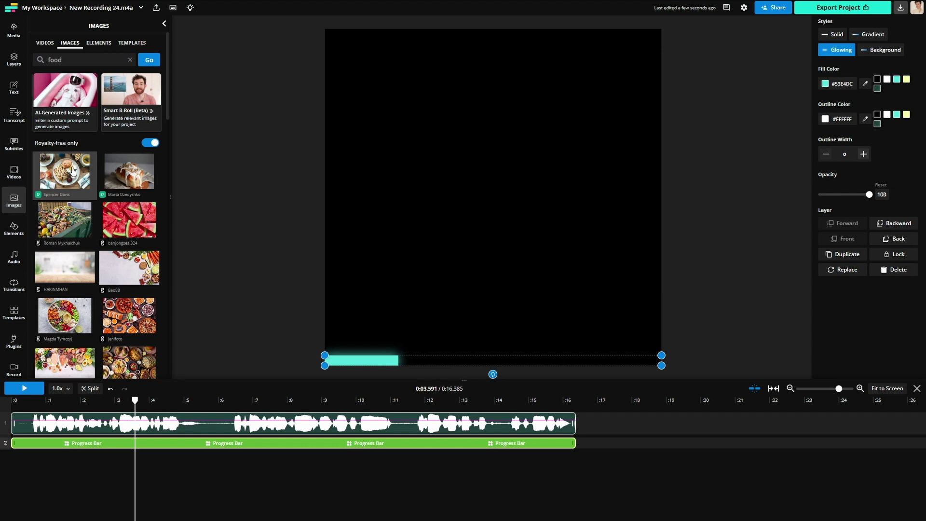
click(73, 170)
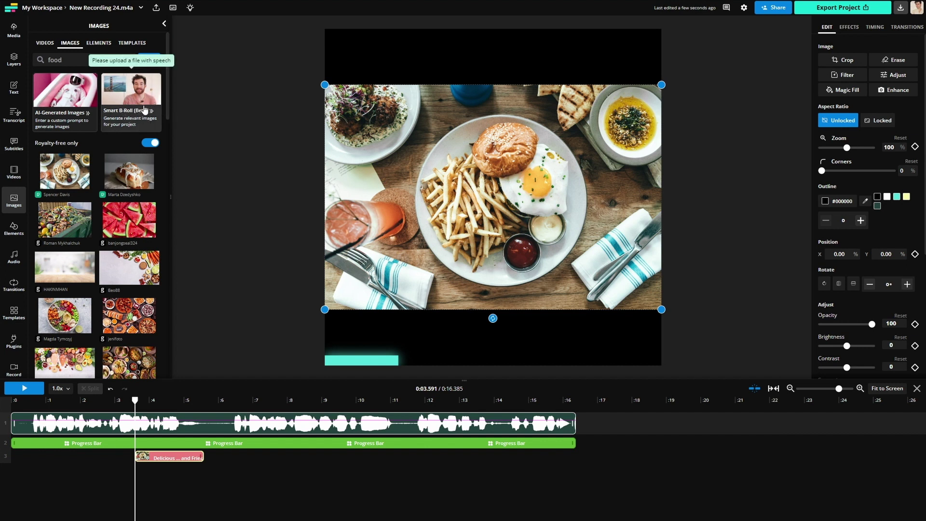
click(239, 166)
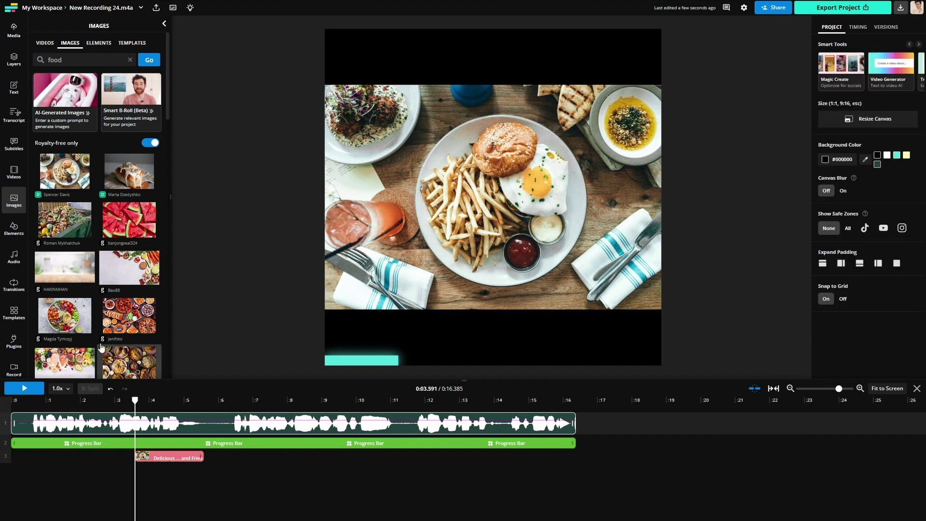
click(14, 143)
- Run Auto Subtitle to transcribe the podcast speech into white timed subtitles
click(127, 162)
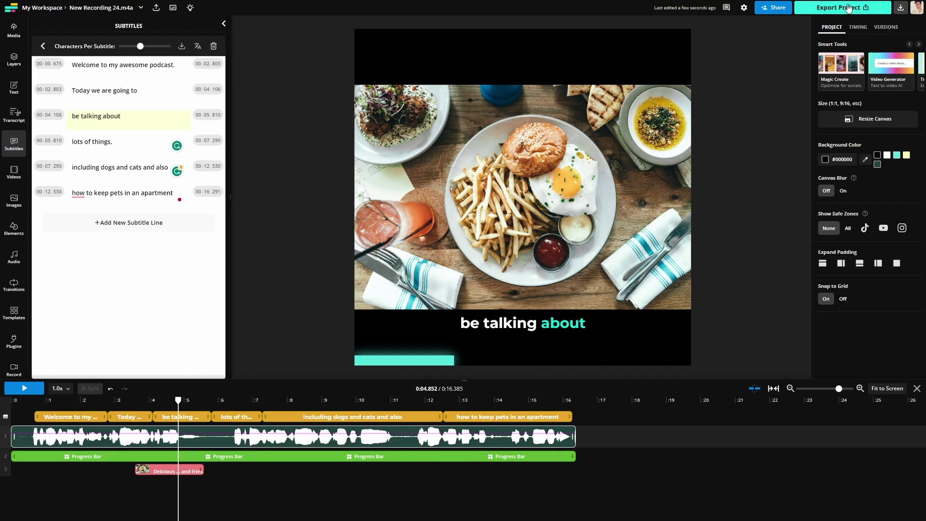
- Export the project as an MP4 video and check the export's progress
click(848, 8)
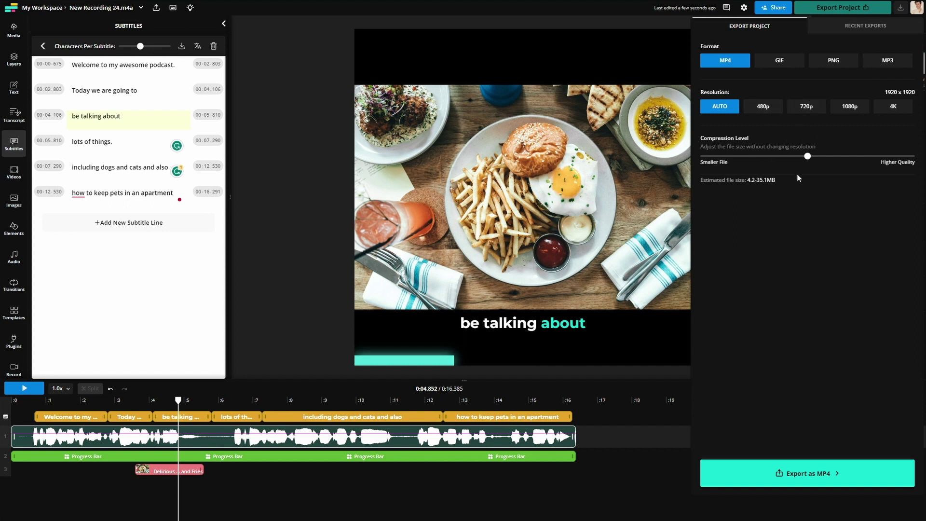
click(810, 471)
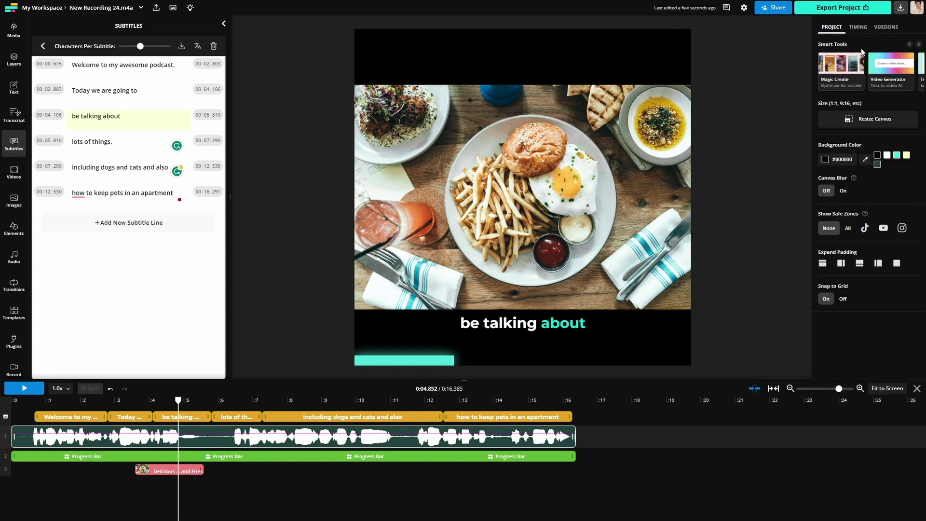
click(898, 8)
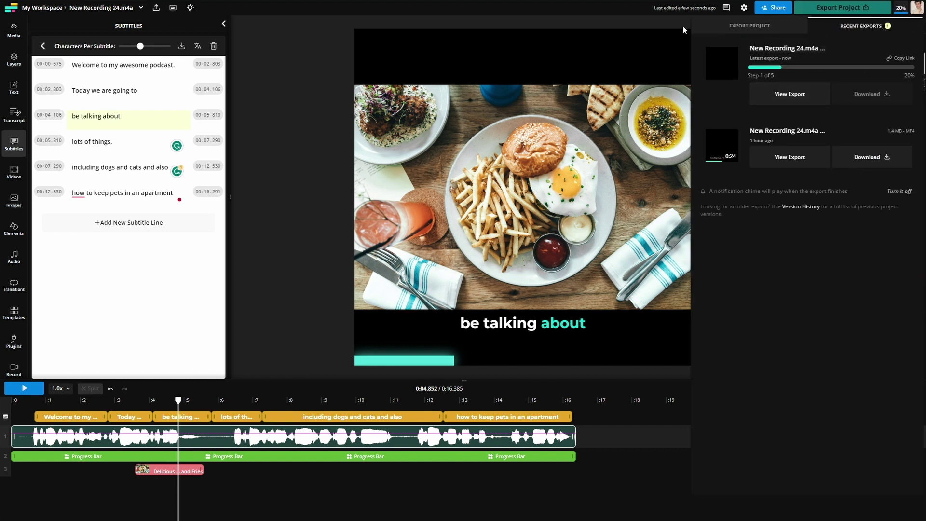
- Download the finished 1.0 MB, 0:16 MP4 export from Recent Exports
click(662, 25)
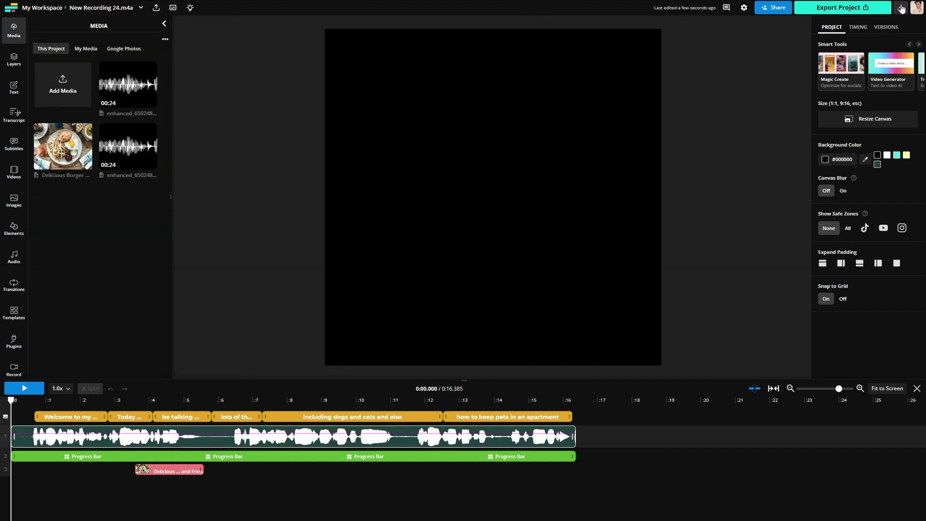
click(900, 7)
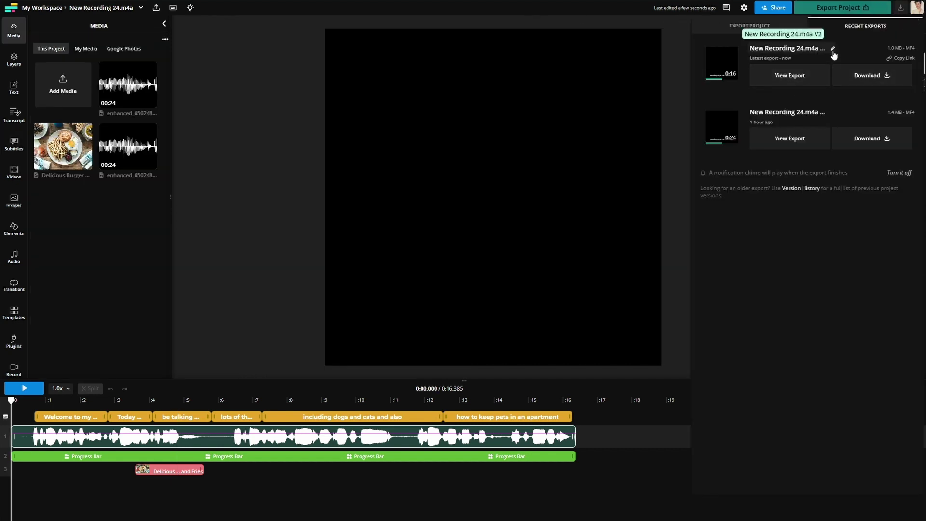
click(866, 77)
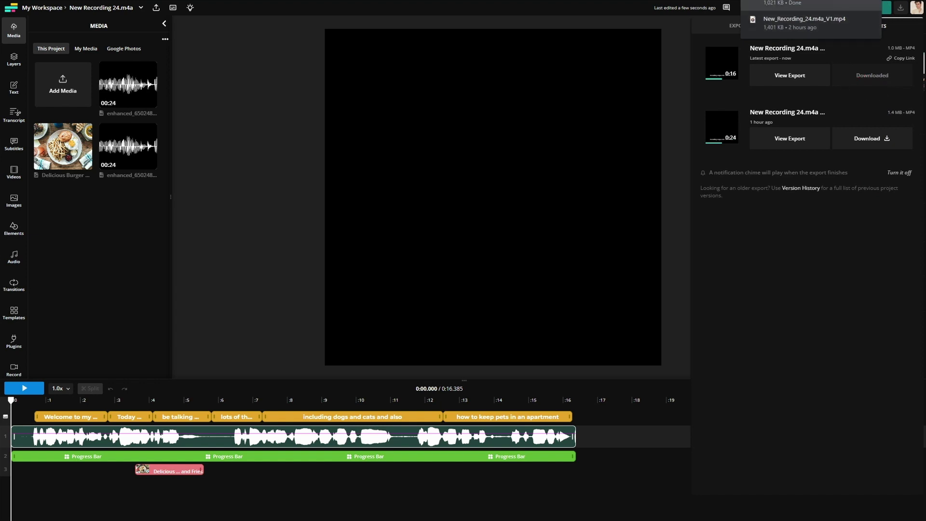